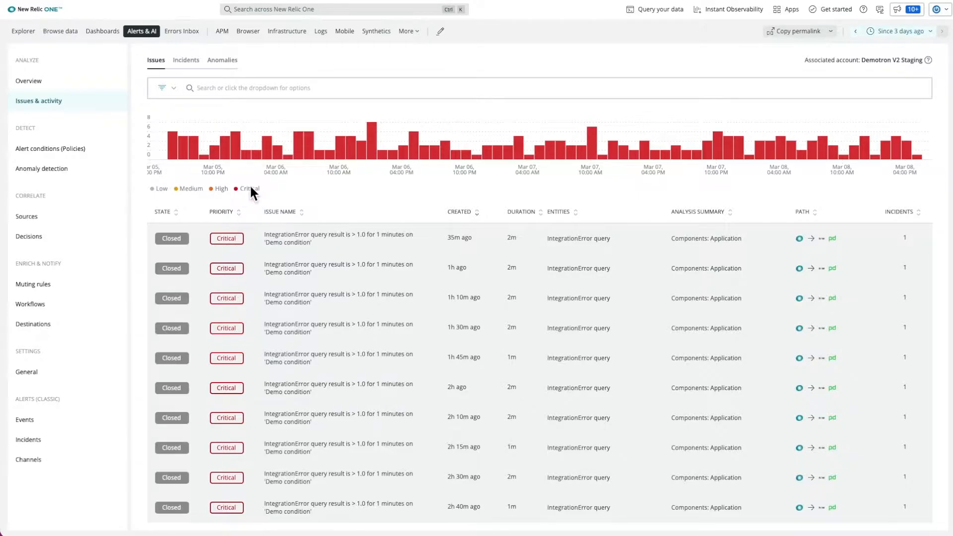
Look through the issues list covering the last three days.
scroll(280, 360, down, 5)
scroll(281, 360, up, 5)
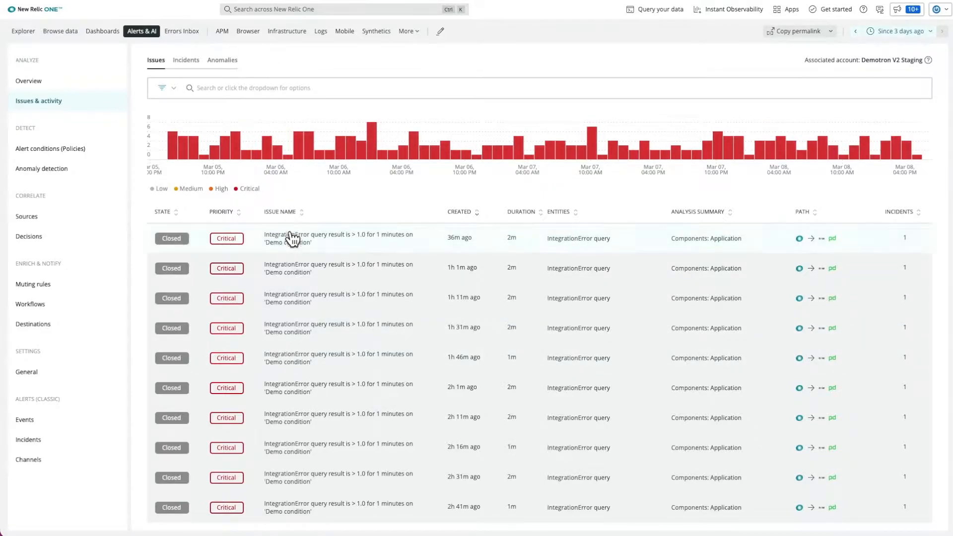
scroll(296, 339, down, 3)
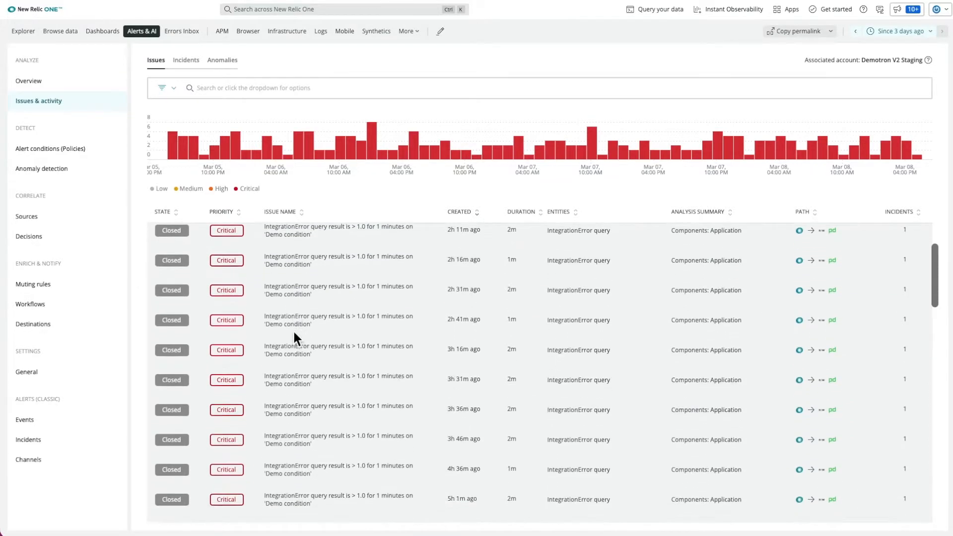
scroll(242, 343, up, 3)
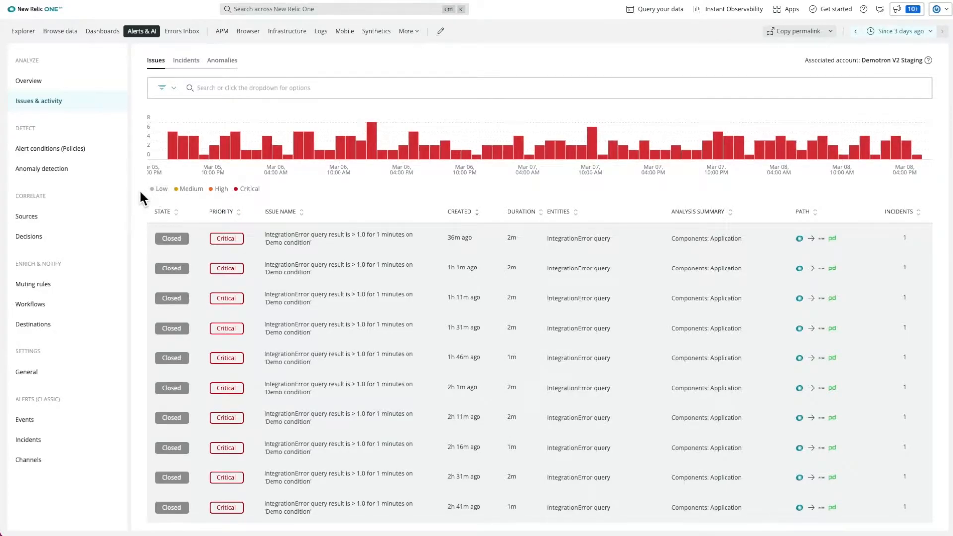
Start adding a PagerDuty destination and check the service level integration's instructions for getting an integration key.
click(73, 328)
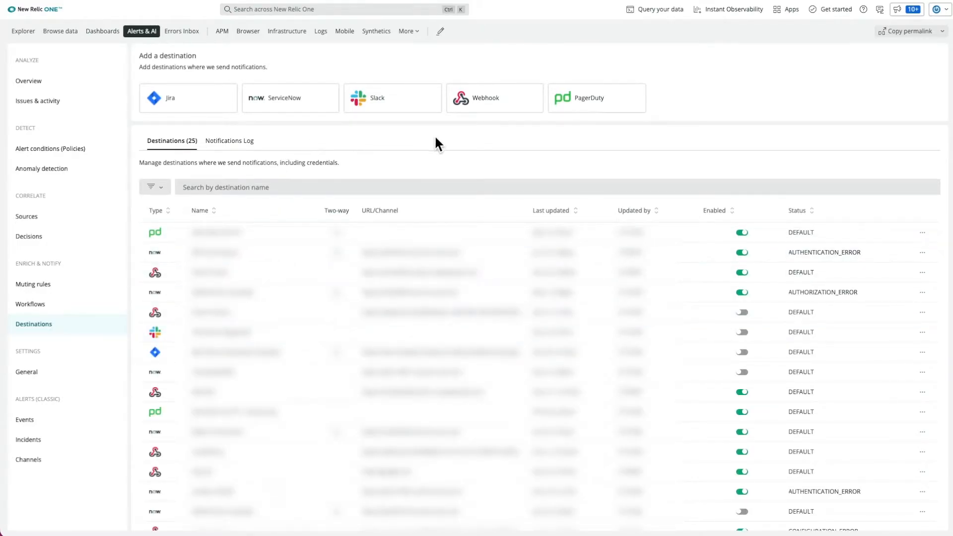
click(577, 105)
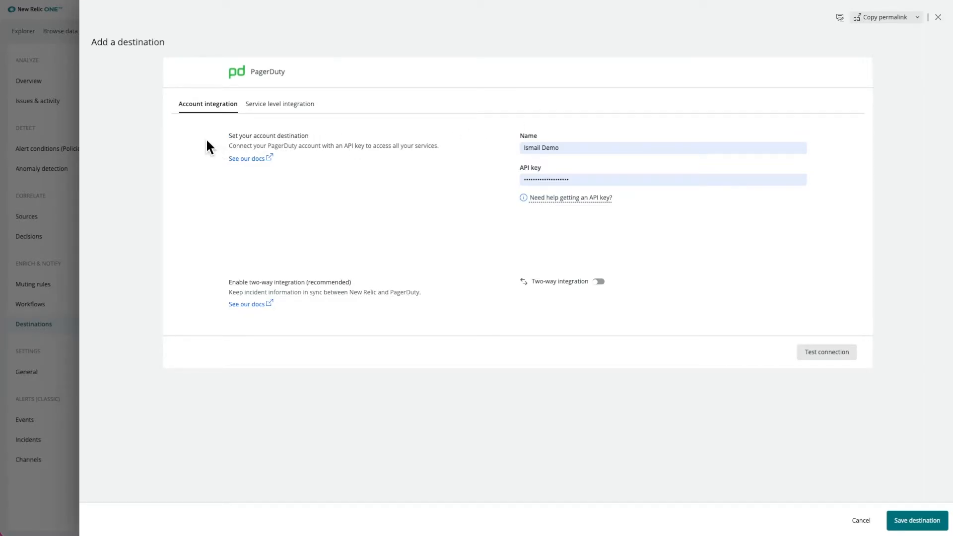
click(258, 112)
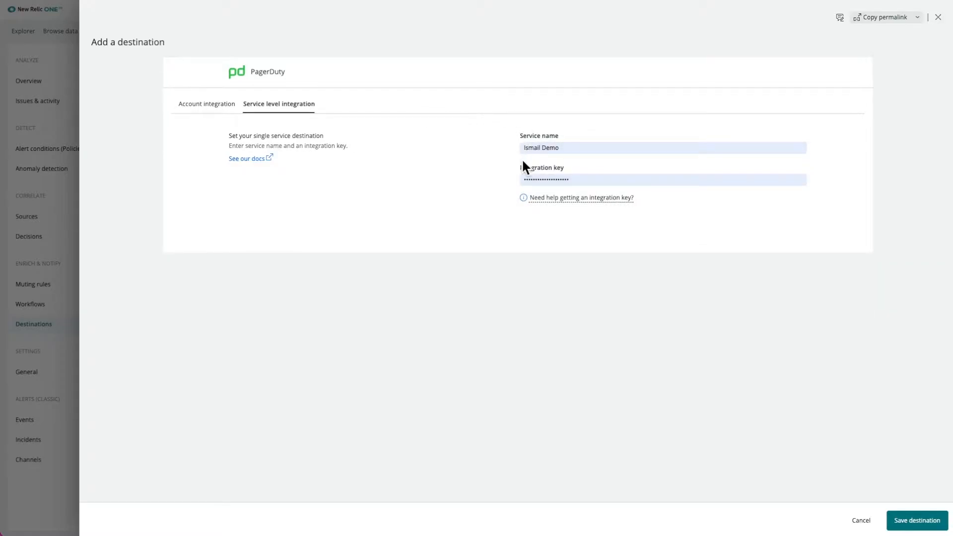
mouse_move(525, 198)
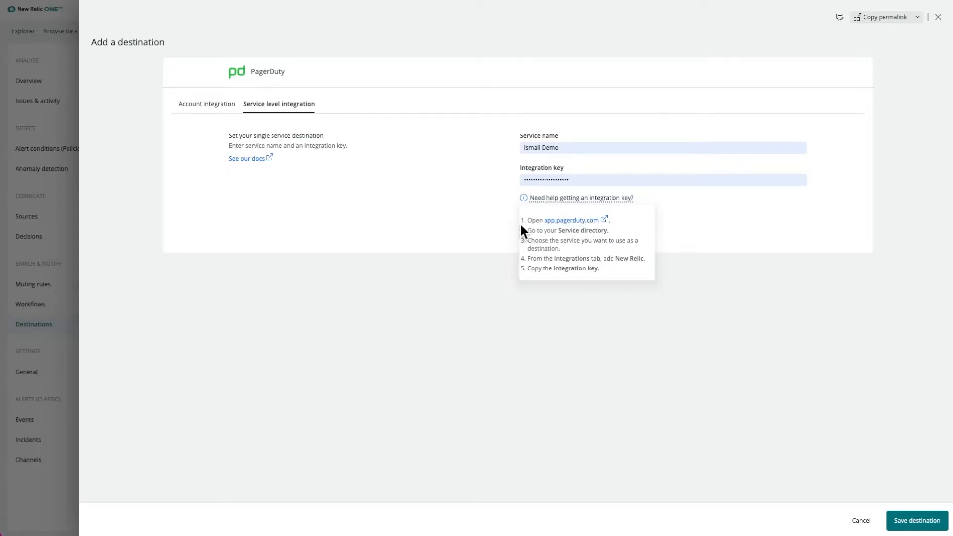
Switch to account integration with the prefilled API key, enable two-way integration, and test and save the destination.
click(196, 110)
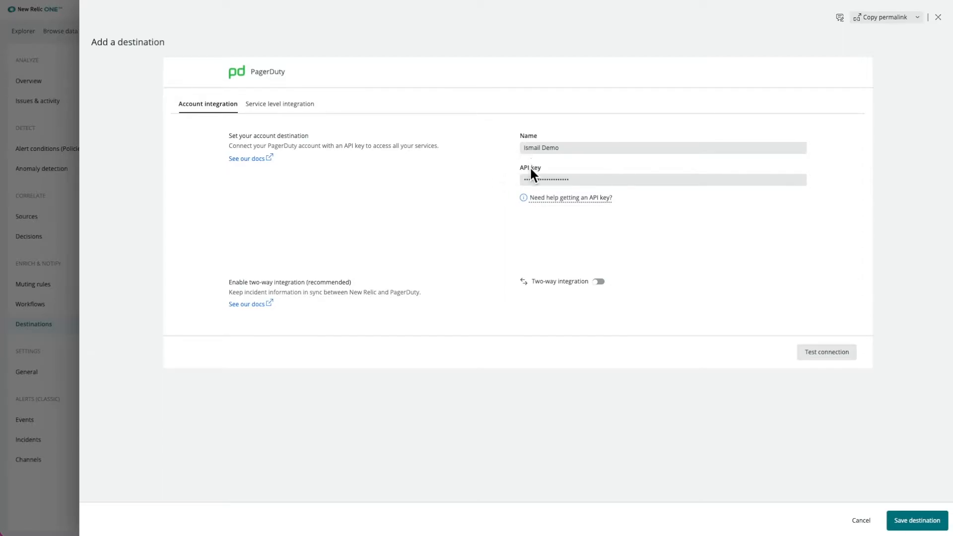
click(539, 179)
double_click(540, 179)
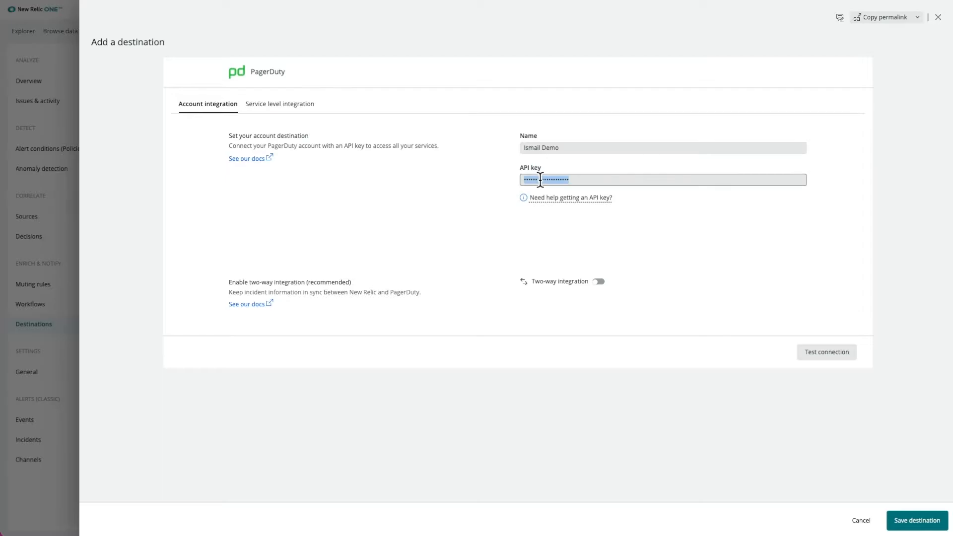
click(480, 188)
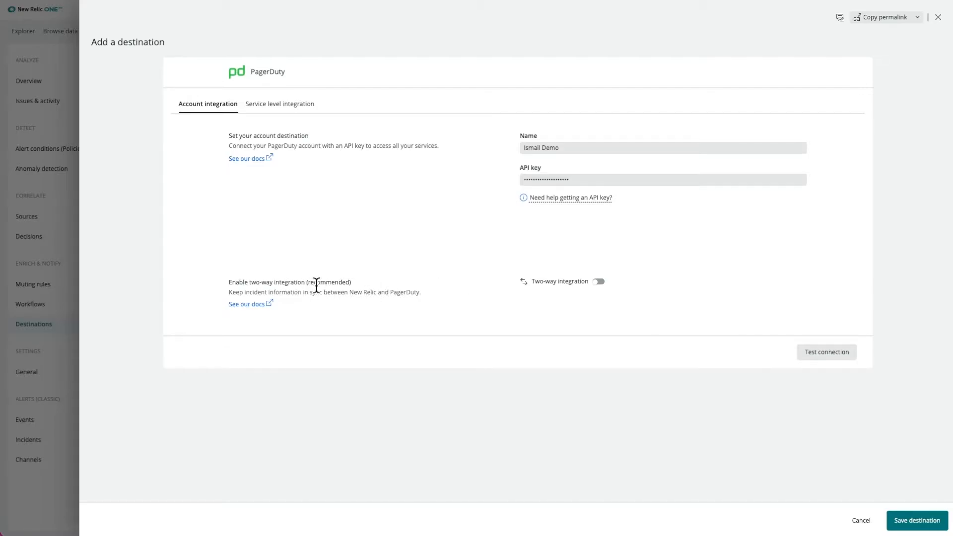
click(599, 283)
click(824, 355)
click(916, 520)
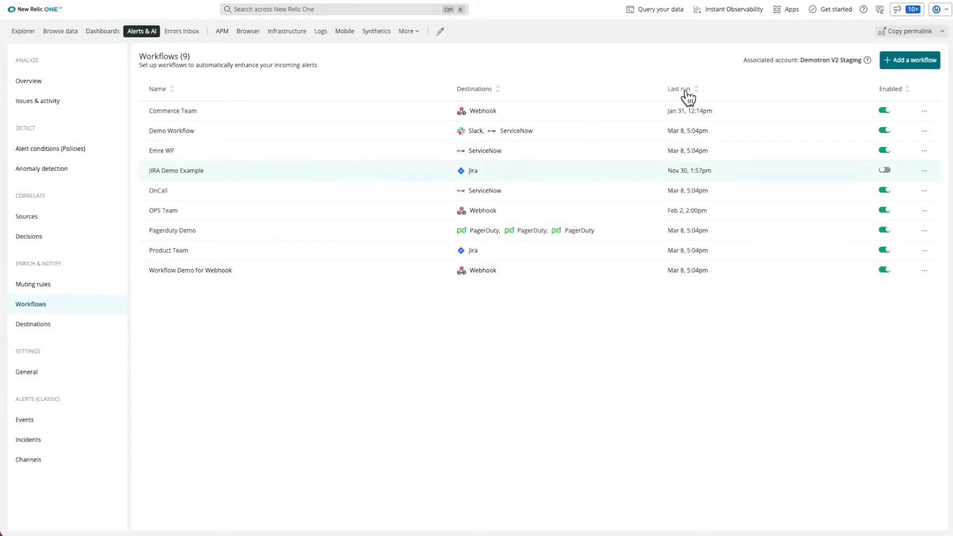
Add a workflow and name it with the presenter's first name in the possessive followed by "Demo for PD".
click(912, 60)
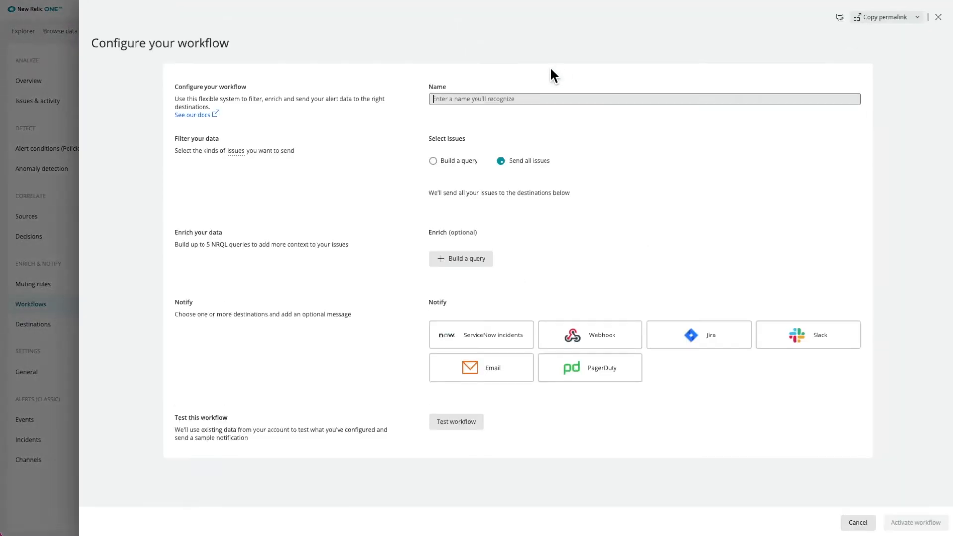
click(496, 98)
text(Ismail's Demo for PD)
click(496, 122)
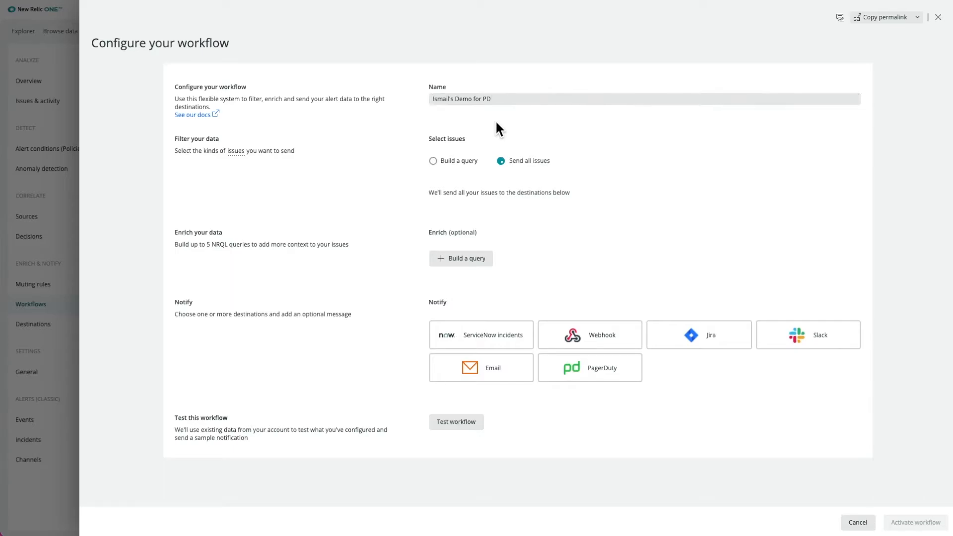
Build an issue filter query for the workflow where priority equals CRITICAL.
click(448, 160)
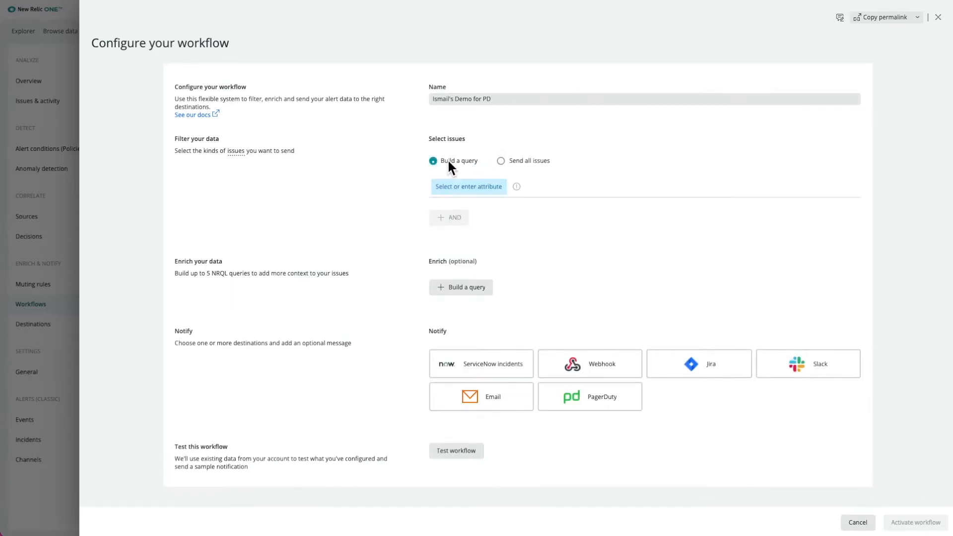
click(468, 187)
text(priority)
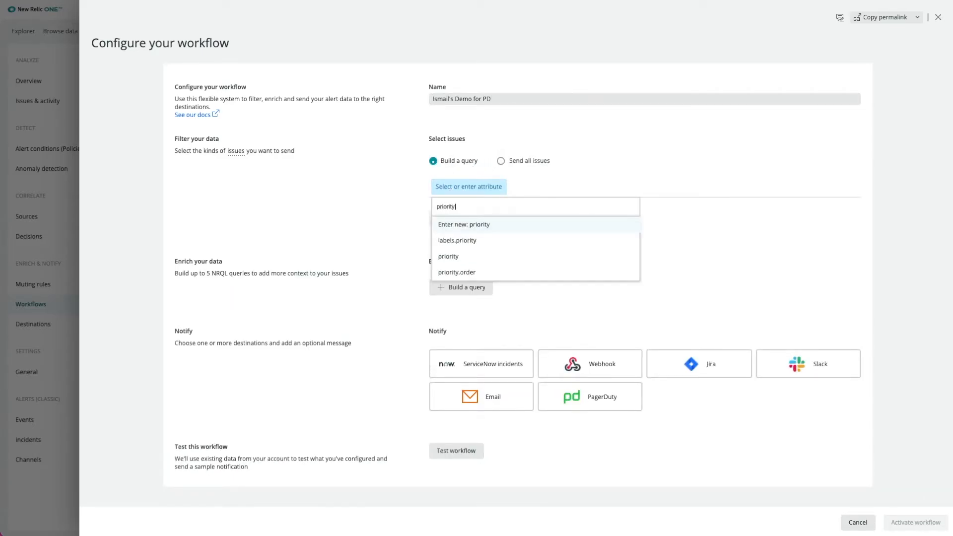
click(466, 256)
click(493, 186)
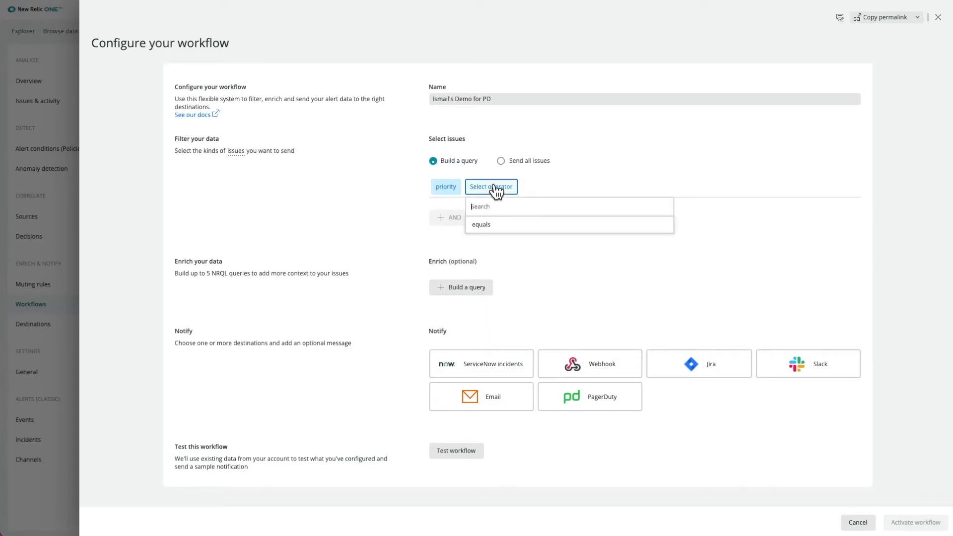
click(497, 224)
click(517, 187)
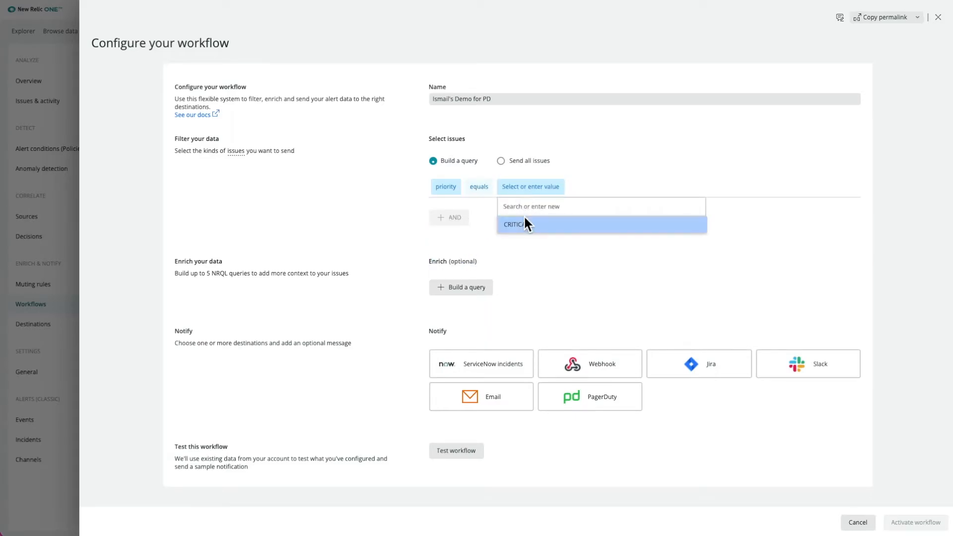
click(522, 219)
click(386, 229)
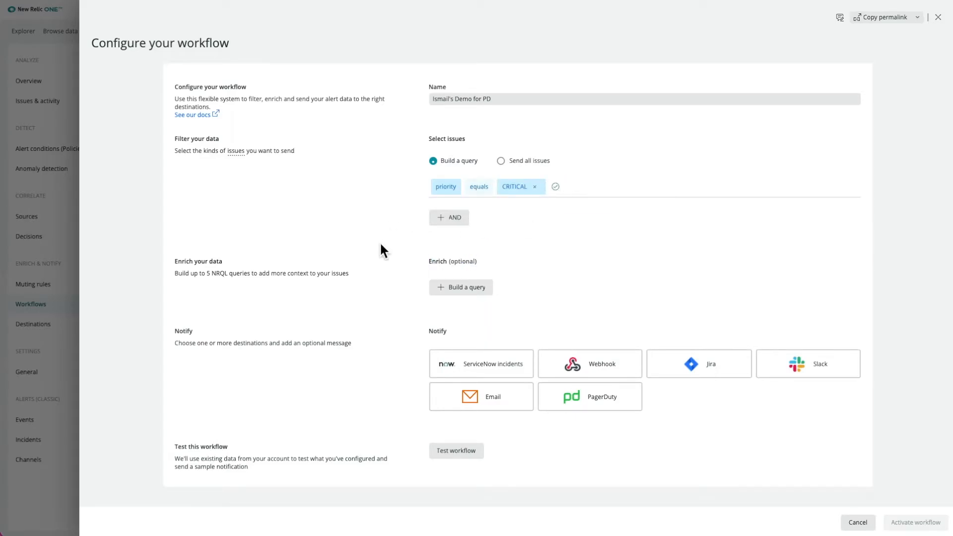
Add an enrichment named "CPU Average" from the recent query "SELECT average(provider.cpuUtilization.Average) FROM ComputeSample" and save it.
click(445, 286)
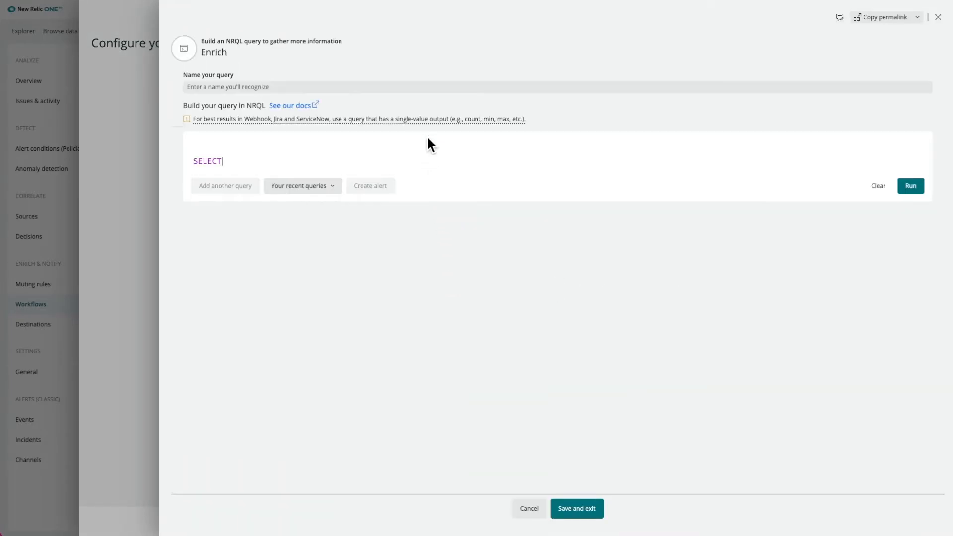
click(328, 186)
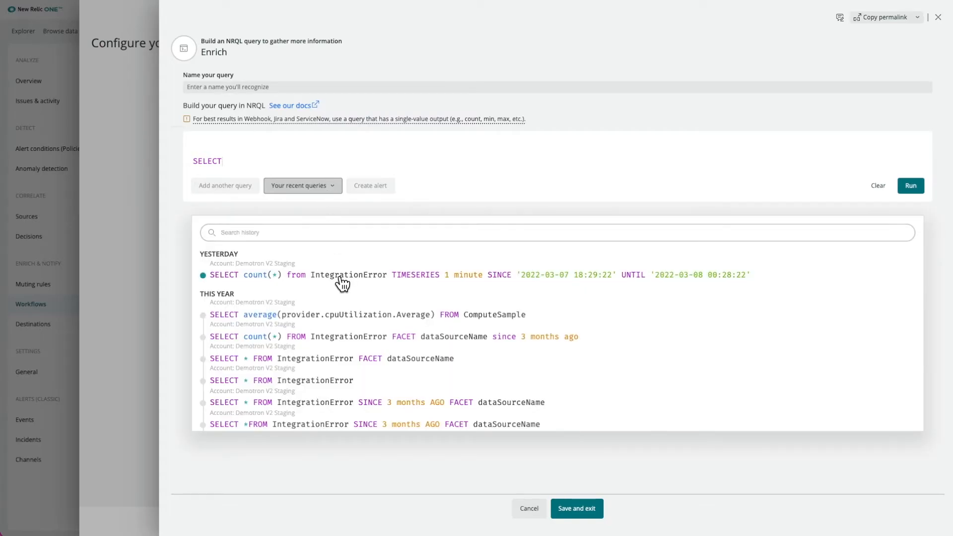
click(347, 312)
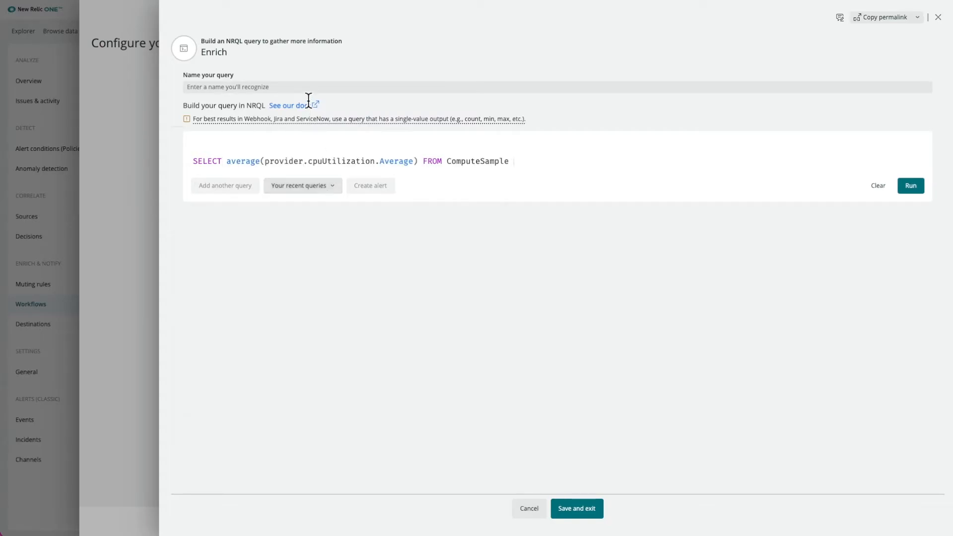
click(306, 92)
text(CPU)
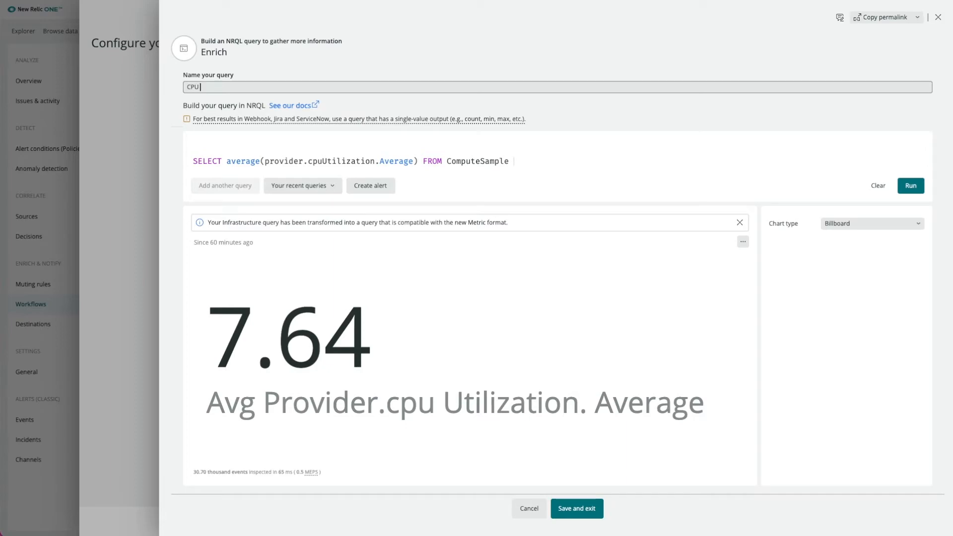
text( Avarage)
click(400, 101)
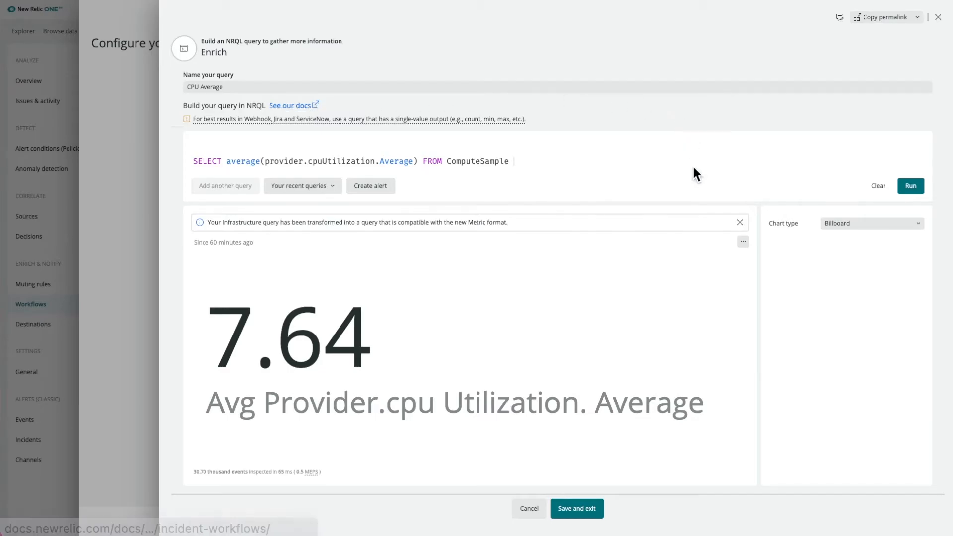
click(576, 508)
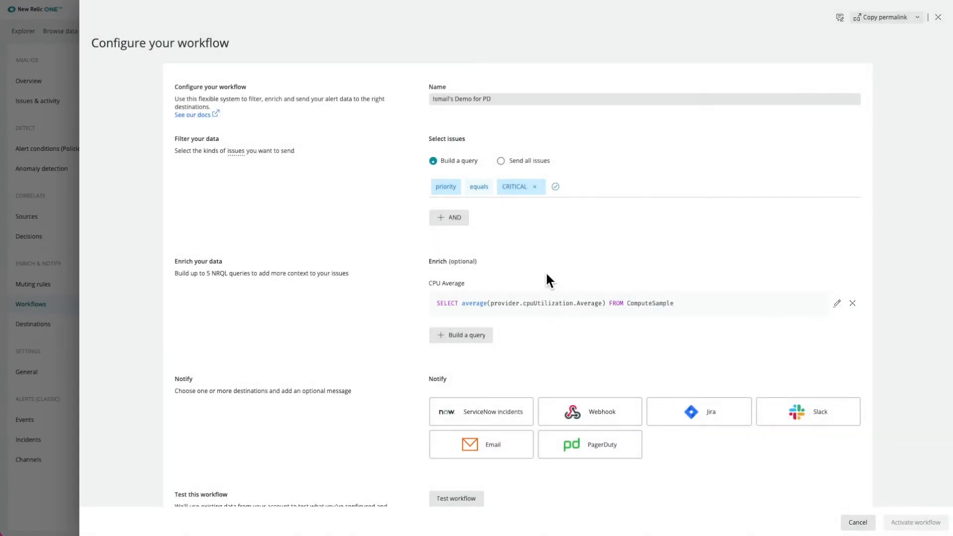
Add a PagerDuty notification to the workflow and choose the presenter's demo account as its destination.
scroll(413, 291, down, 1)
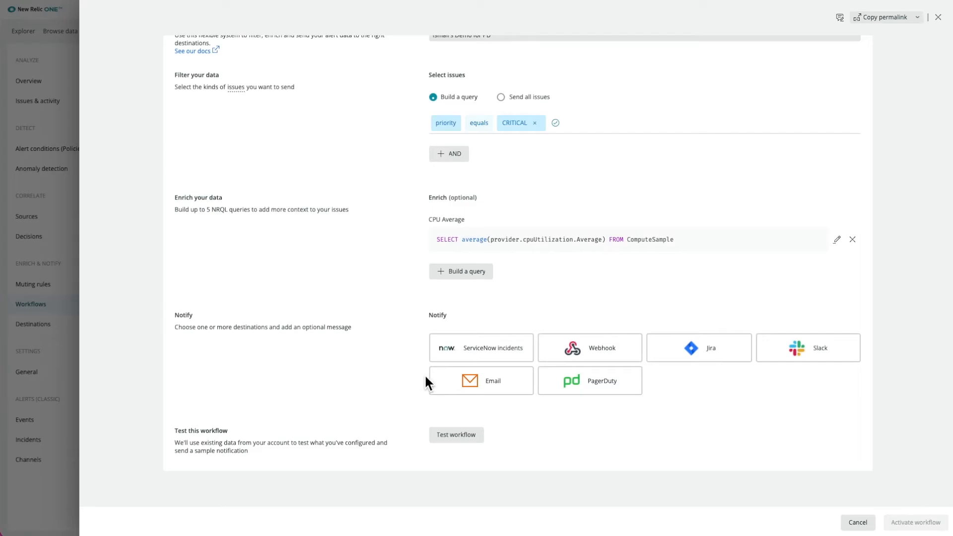
drag(425, 315, 467, 318)
click(587, 386)
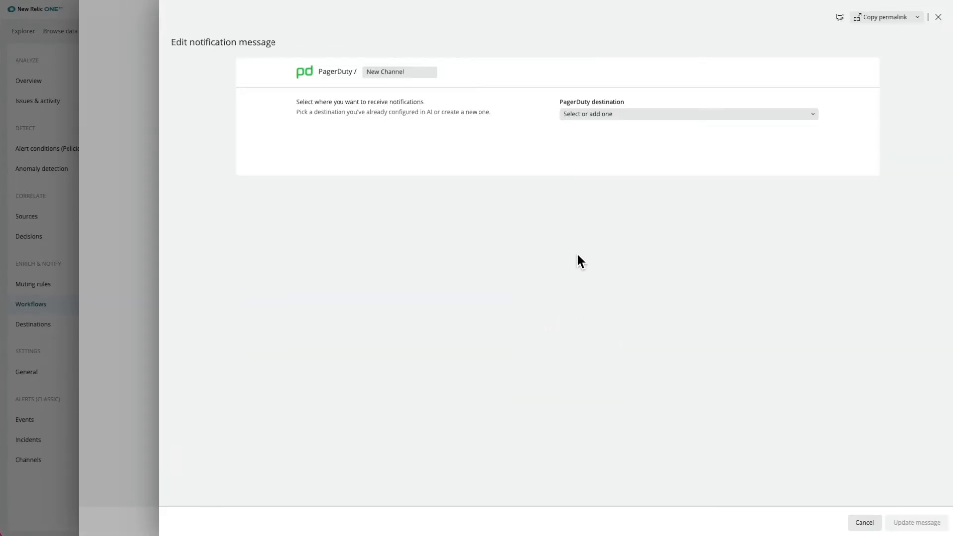
click(574, 118)
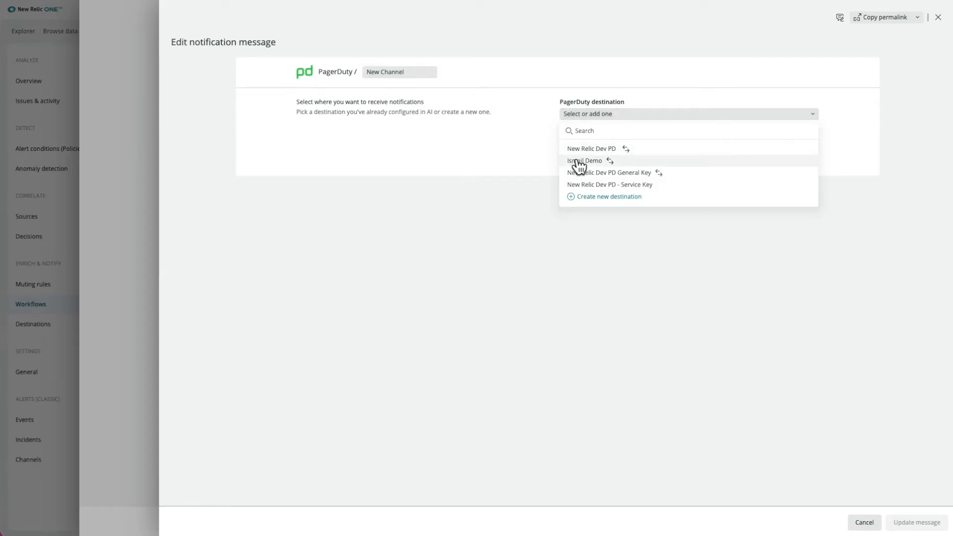
click(614, 164)
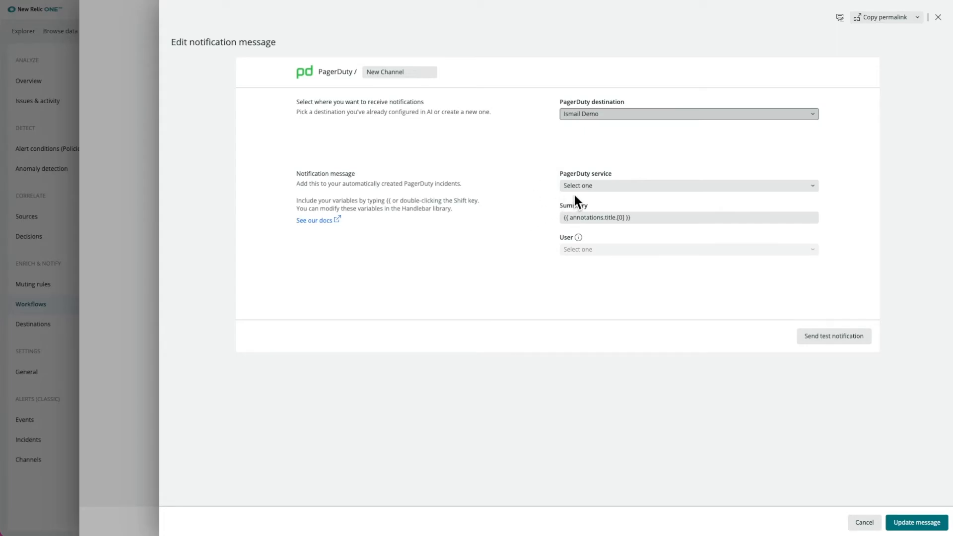
Choose the "test for personal key" PagerDuty service, keep the summary as {{ annotations.title.[0] }}, and select the only listed user.
click(604, 189)
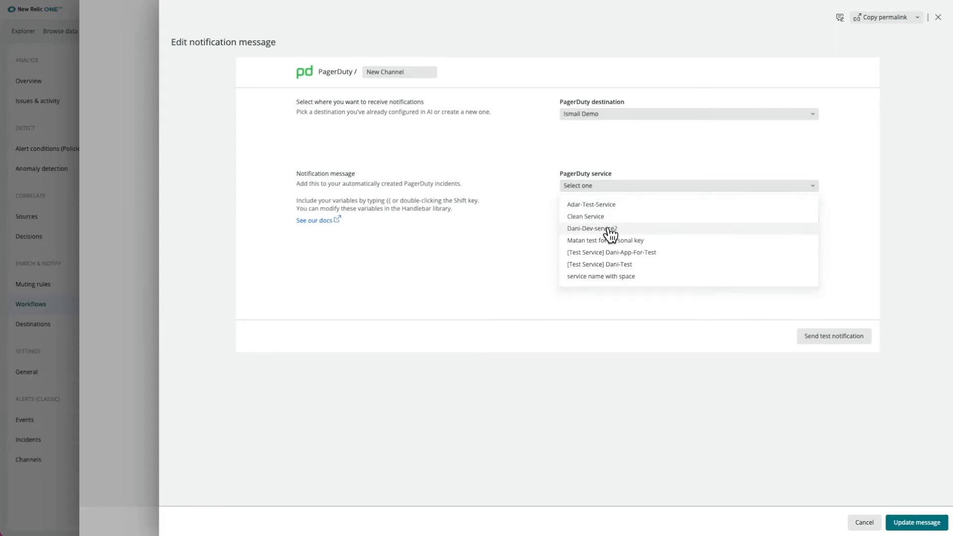
click(661, 241)
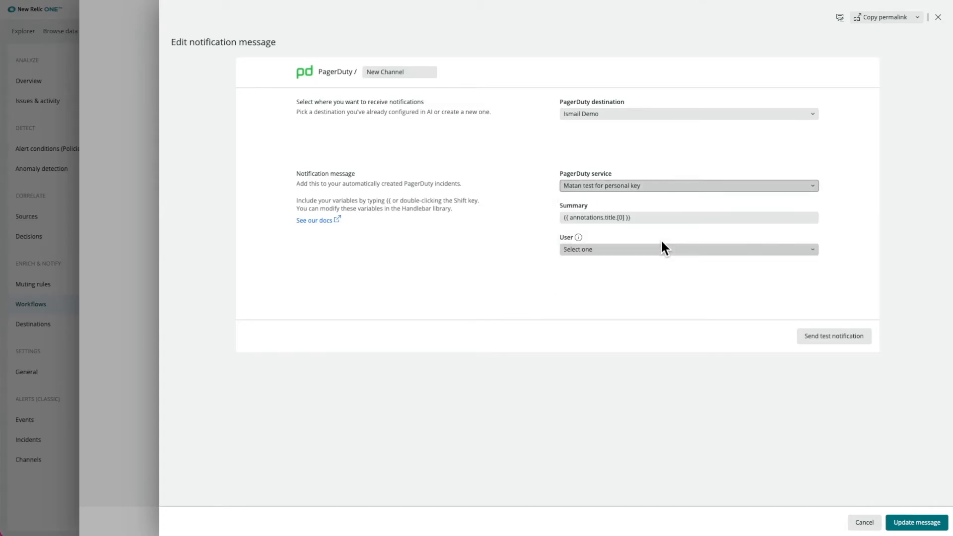
click(662, 219)
text({{)
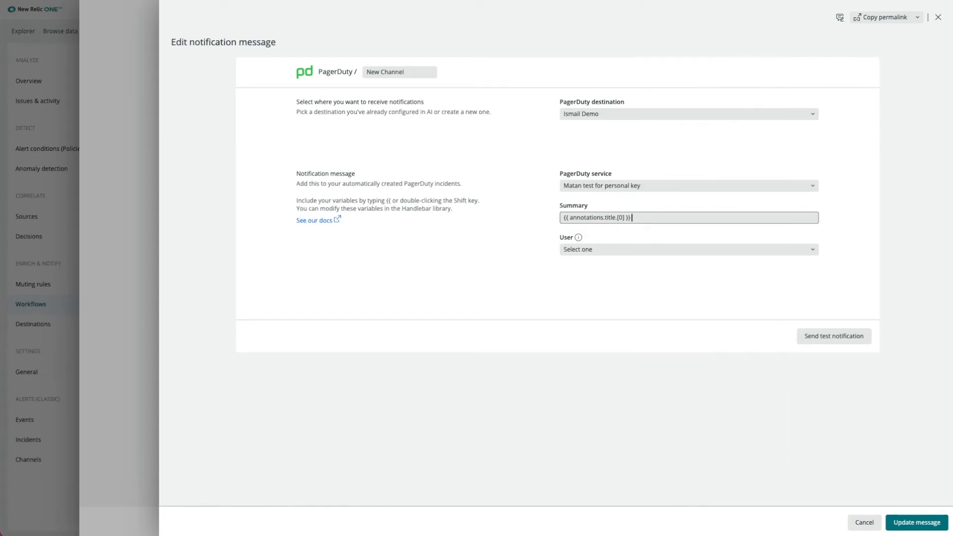
click(643, 251)
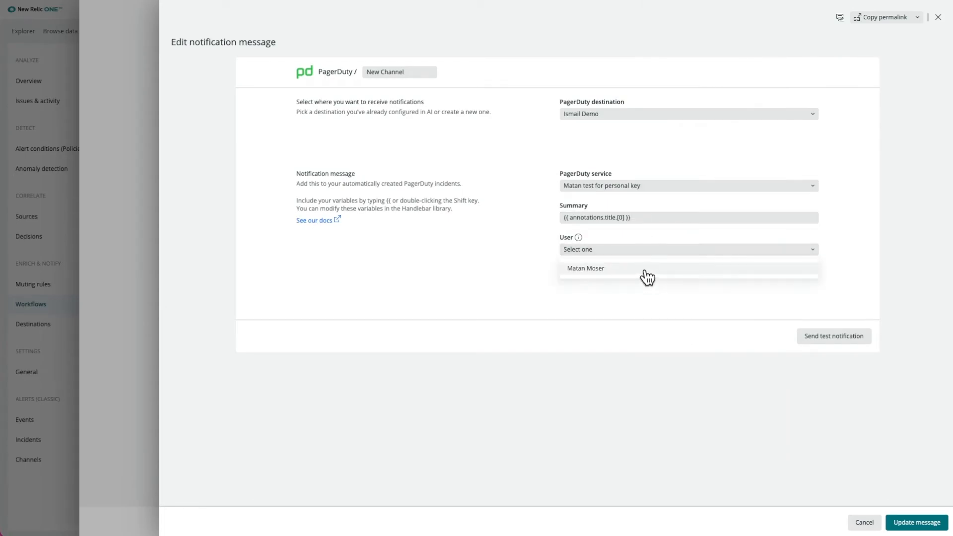
click(644, 269)
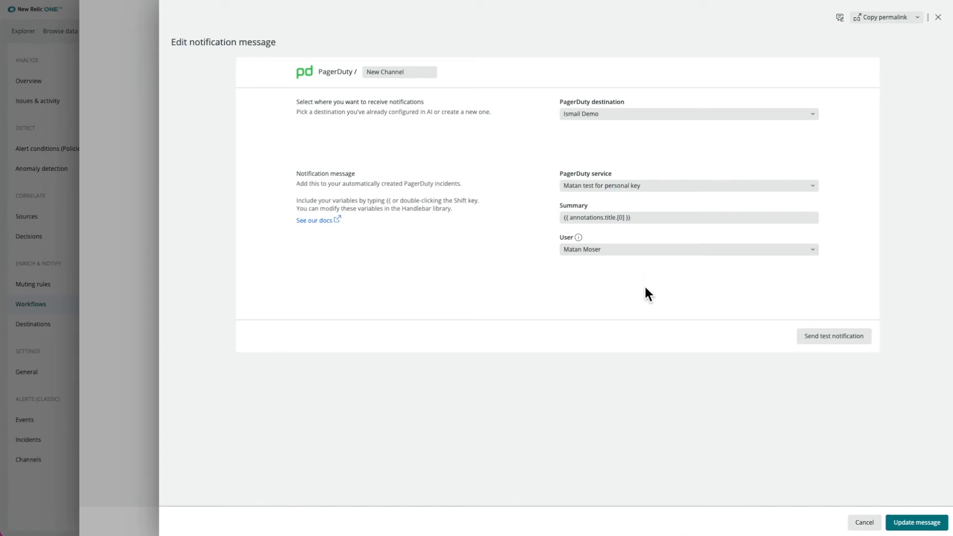
Send a test notification and open the resulting incident in PagerDuty.
click(823, 342)
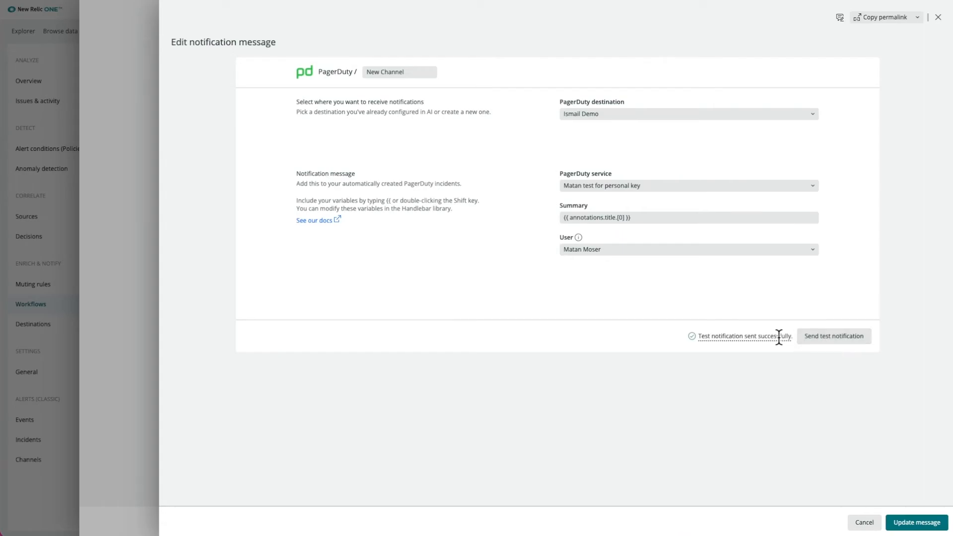
mouse_move(726, 340)
click(727, 368)
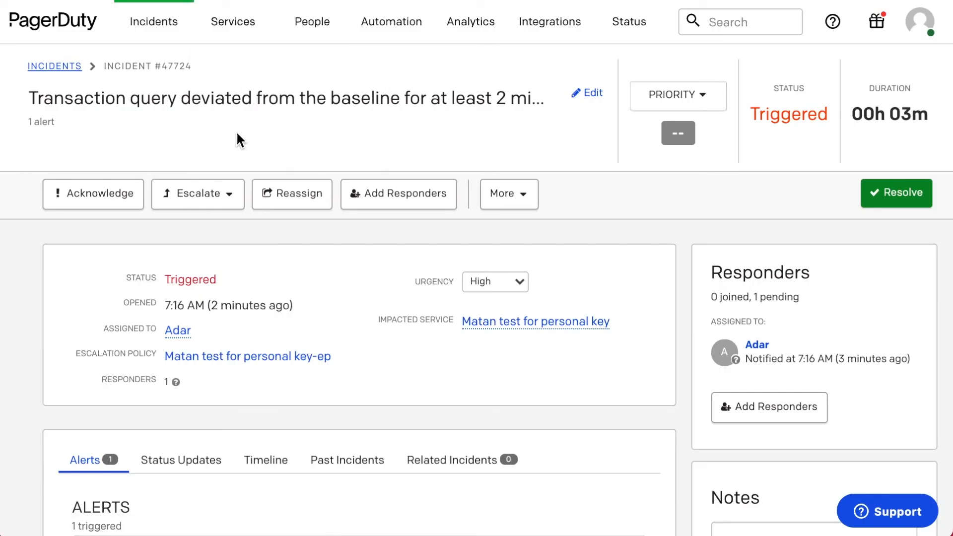
Review the alert's custom details in the PagerDuty incident, acknowledge the linked issue in New Relic, and return to the incident.
scroll(338, 350, down, 15)
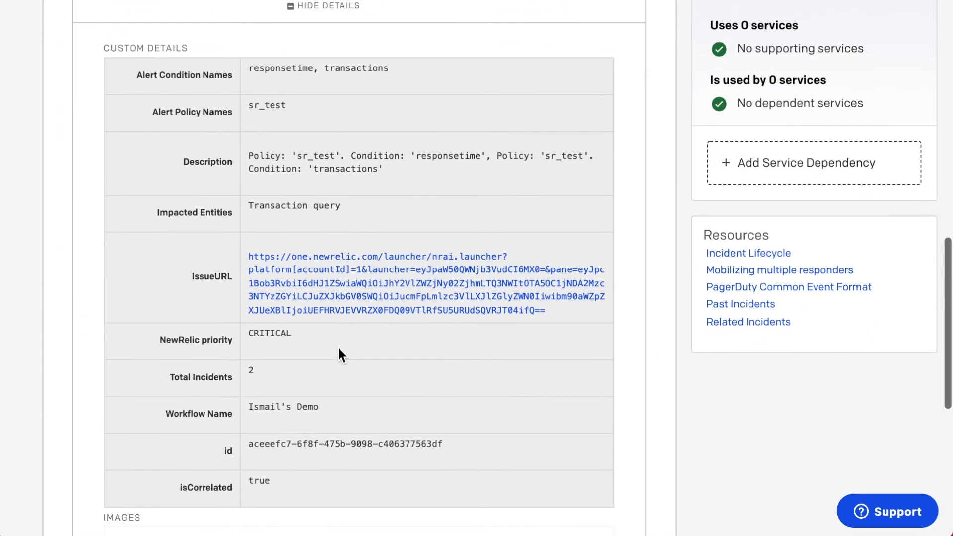
scroll(340, 355, down, 5)
scroll(341, 356, up, 7)
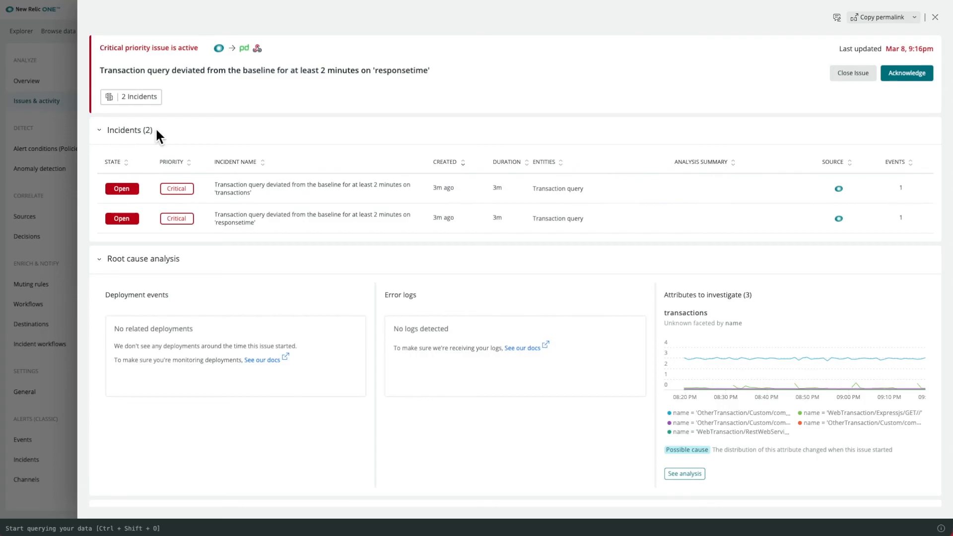
click(916, 75)
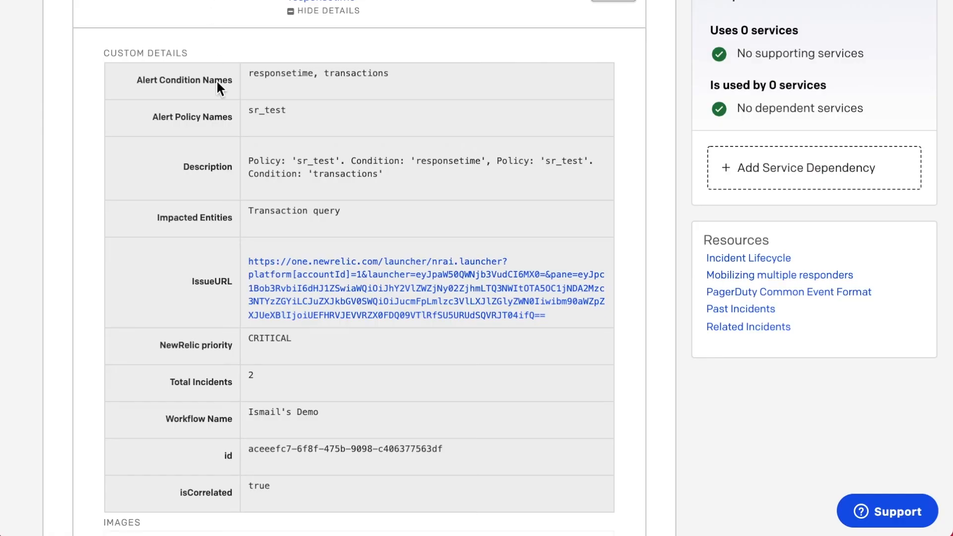
scroll(221, 171, up, 10)
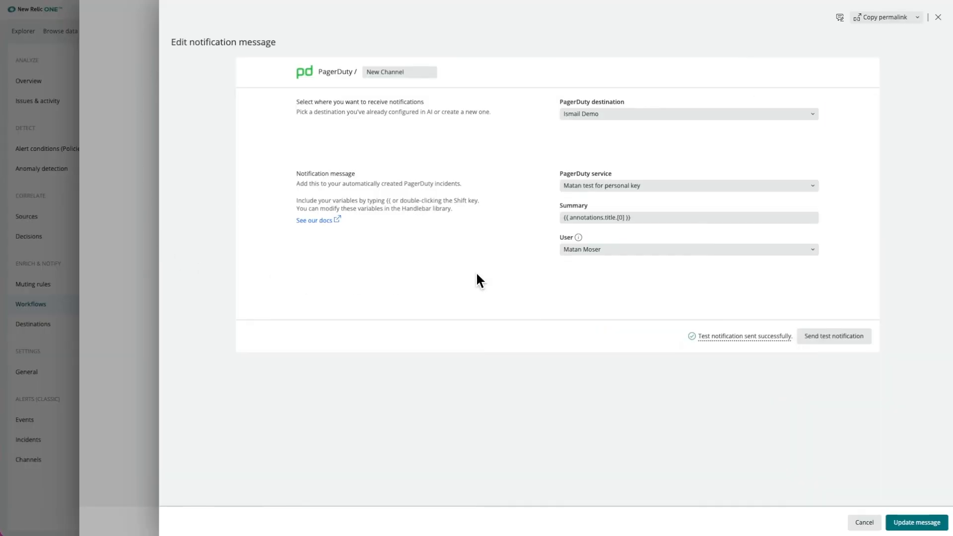
Save the PagerDuty notification message in the New Relic workflow and activate the workflow.
click(915, 522)
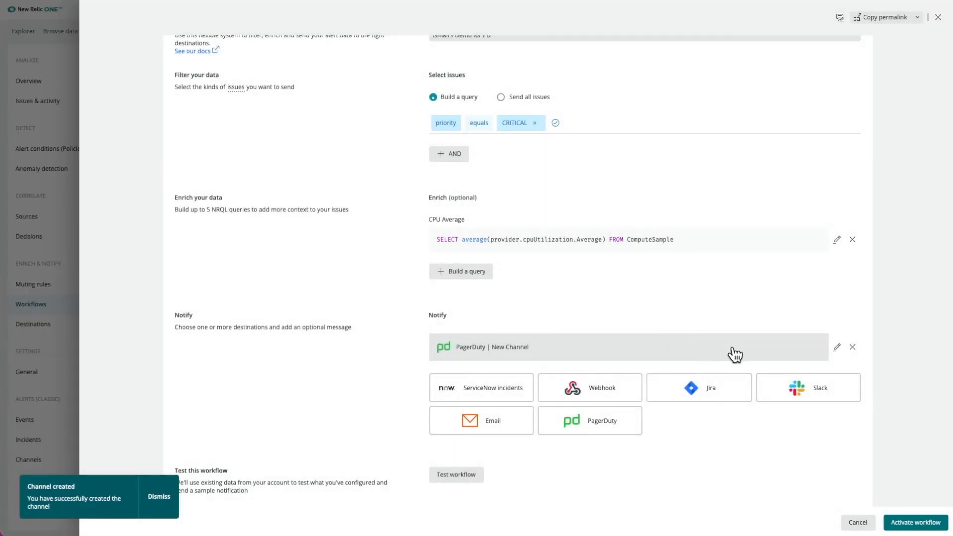
click(916, 522)
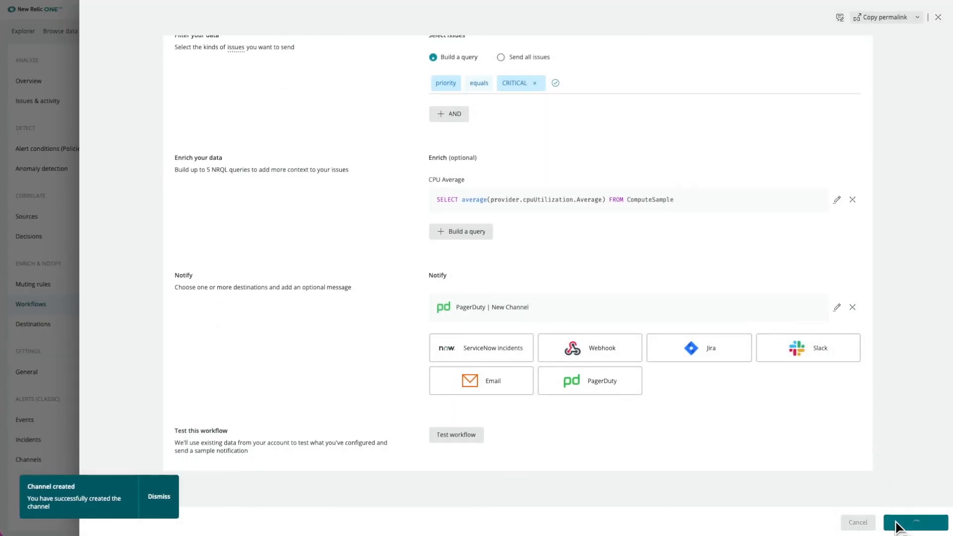